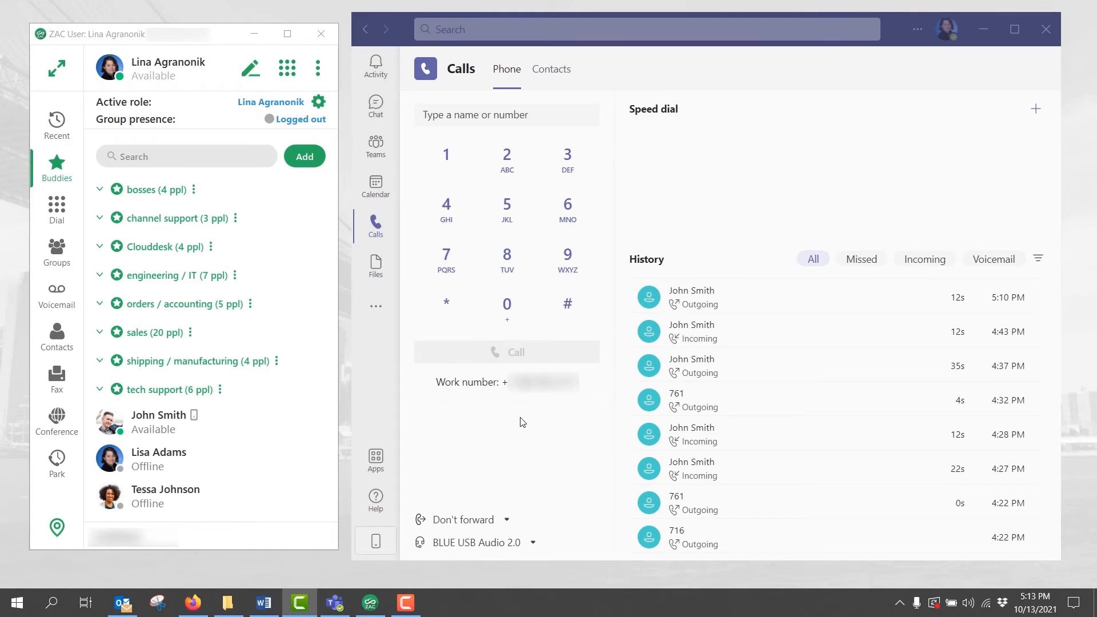
left_click(58, 377)
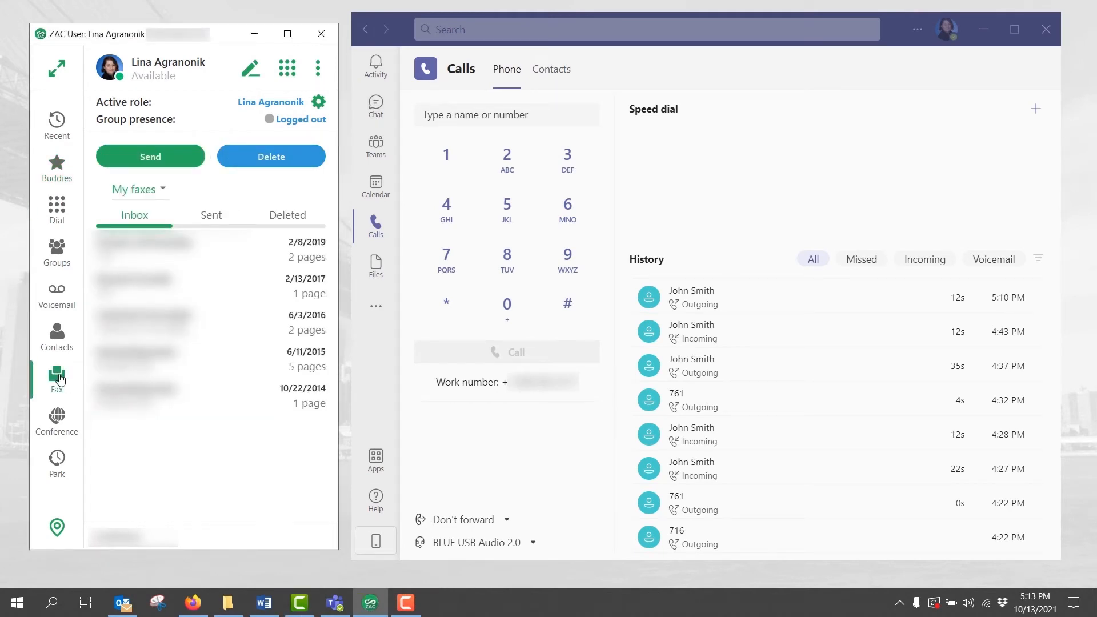
left_click(183, 165)
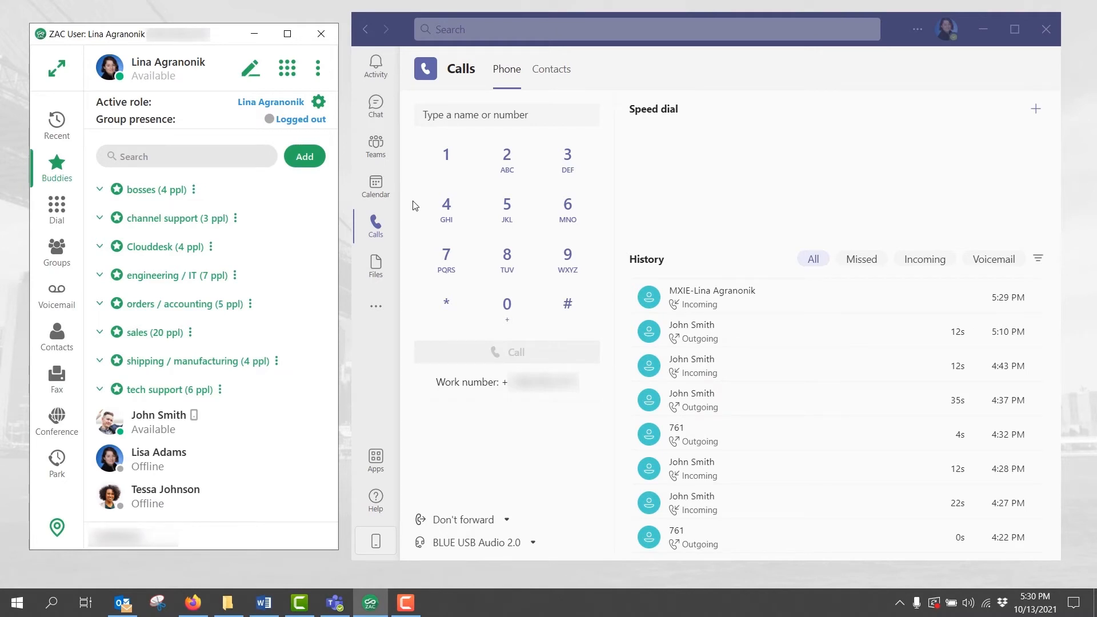
Step: Start an SMS conversation with the pasted phone number and type 'Hello, yourr order'
left_click(251, 69)
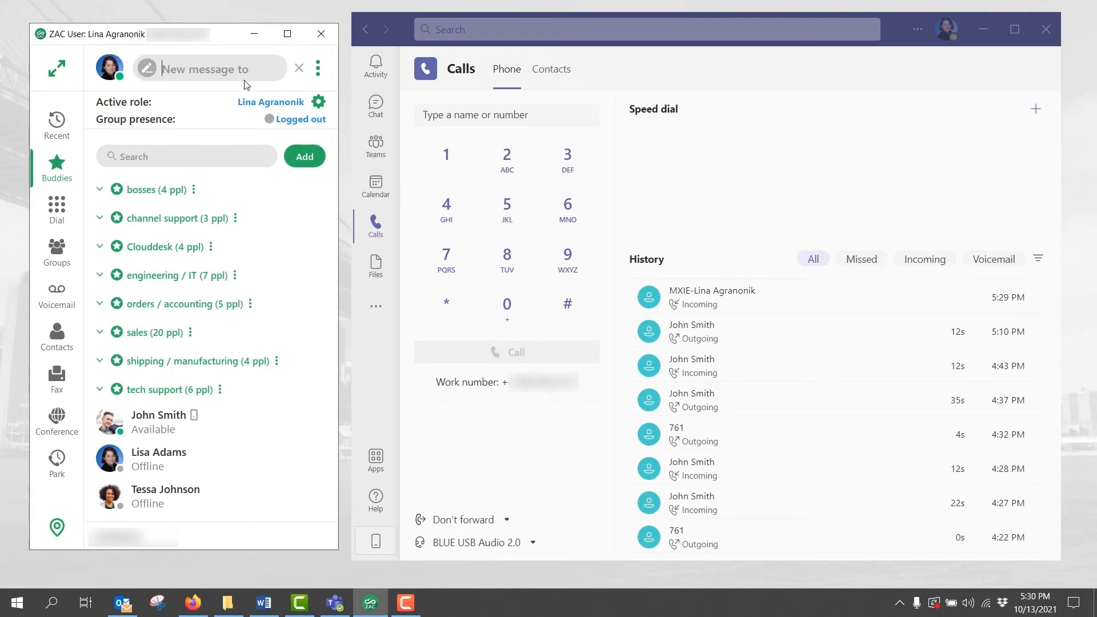
key("ctrl+v")
left_click(273, 69)
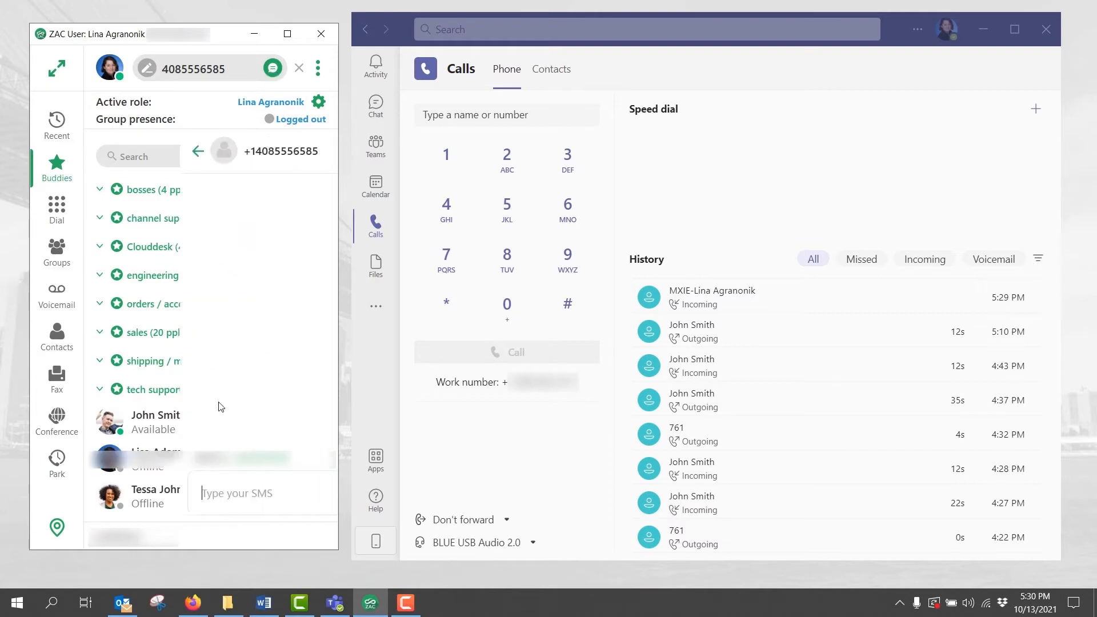
type("He")
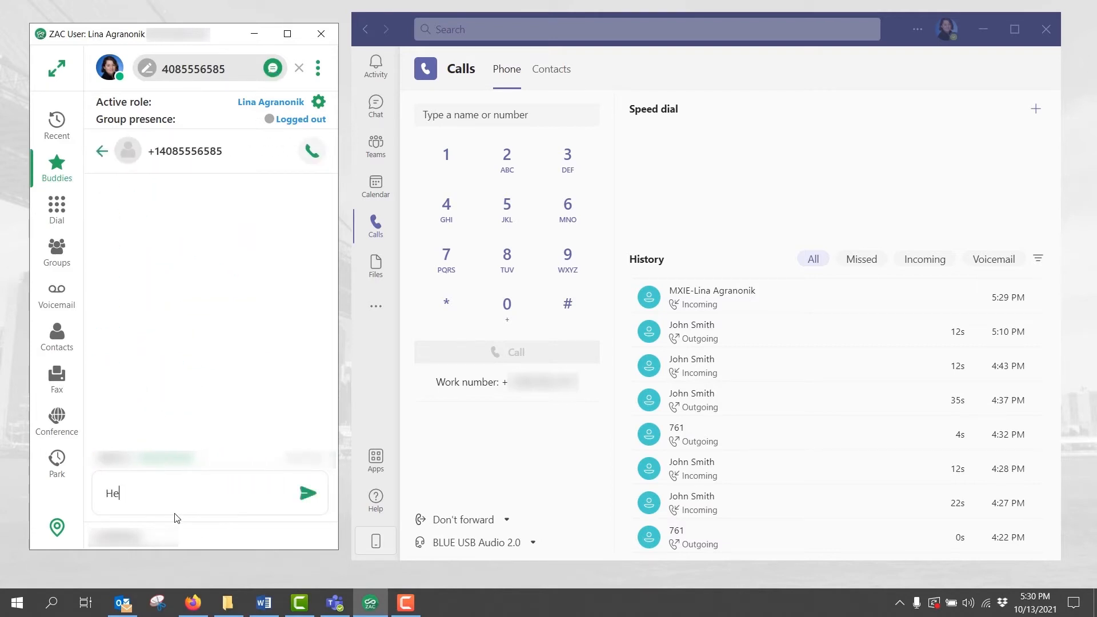
type("llo, yourr order")
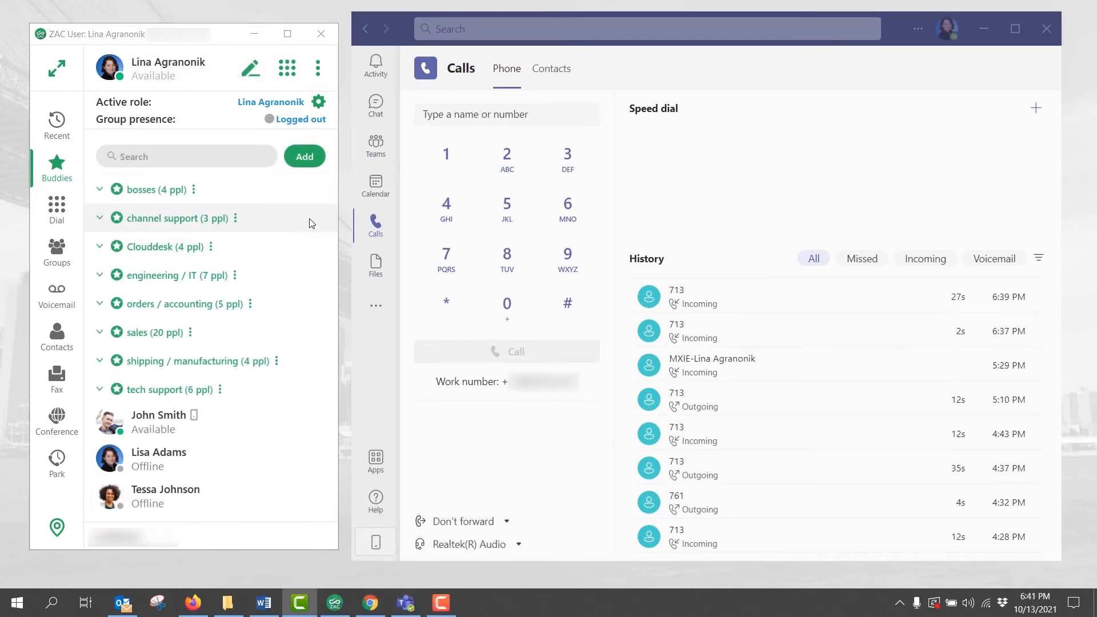
Step: Apply Sales_Demo_ICC as the active role, then return to the Teams window
left_click(318, 106)
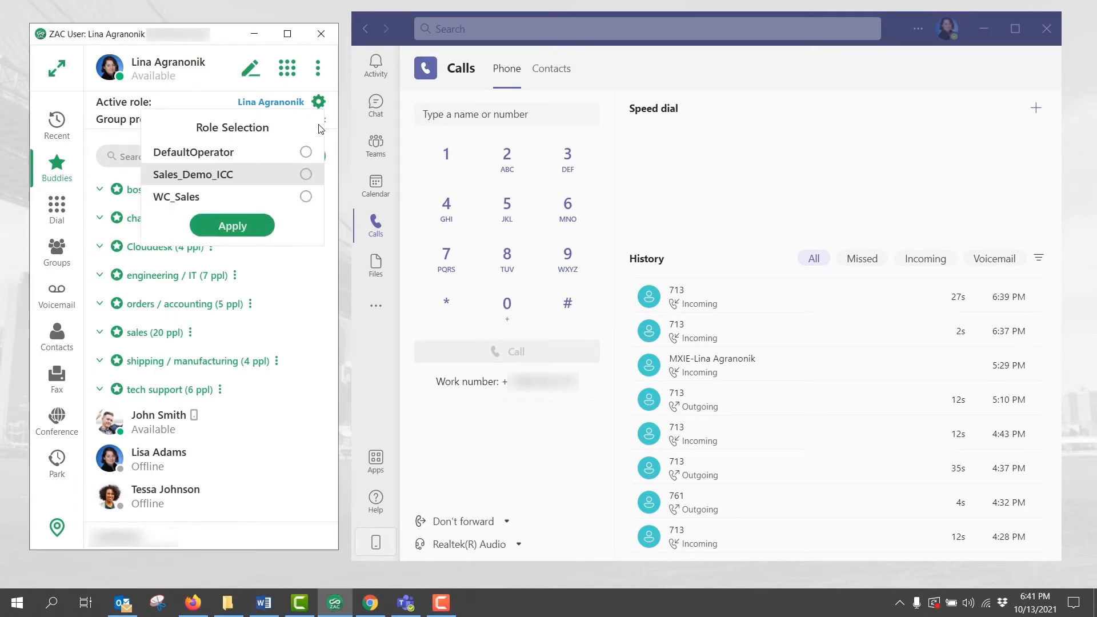
left_click(306, 174)
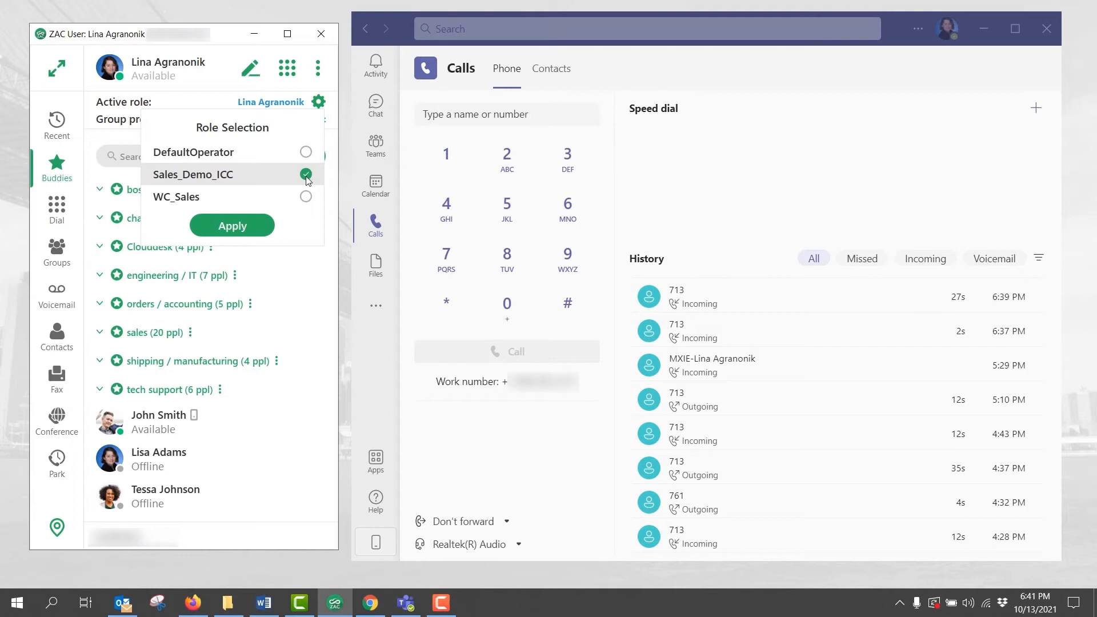
left_click(240, 229)
left_click(894, 51)
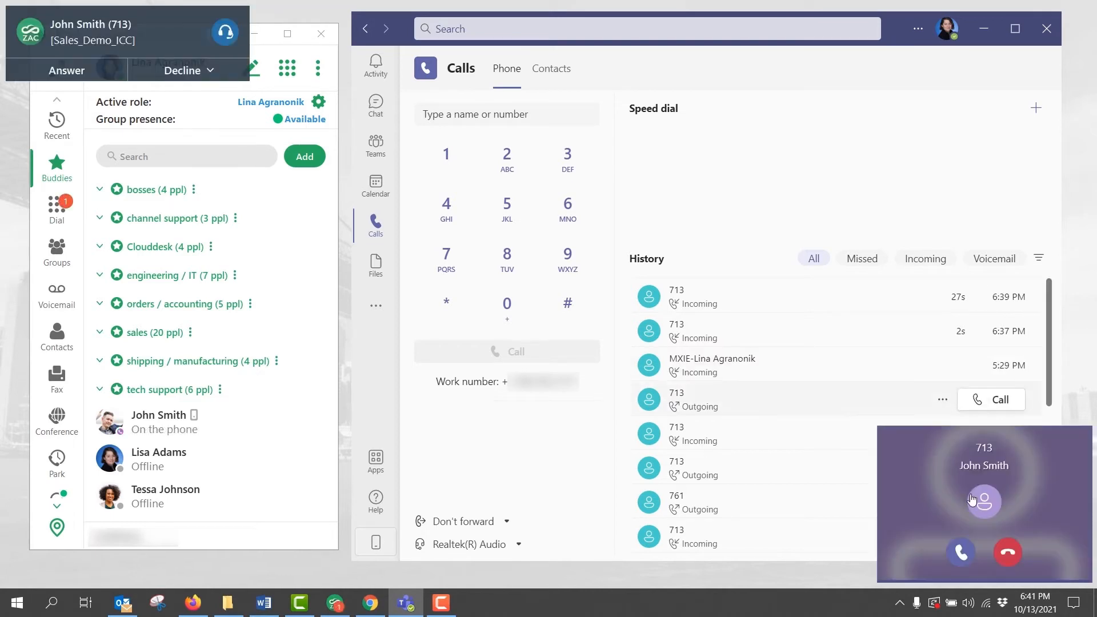
Step: Accept the incoming Sales_Demo_ICC call with audio from the Teams notification
left_click(962, 547)
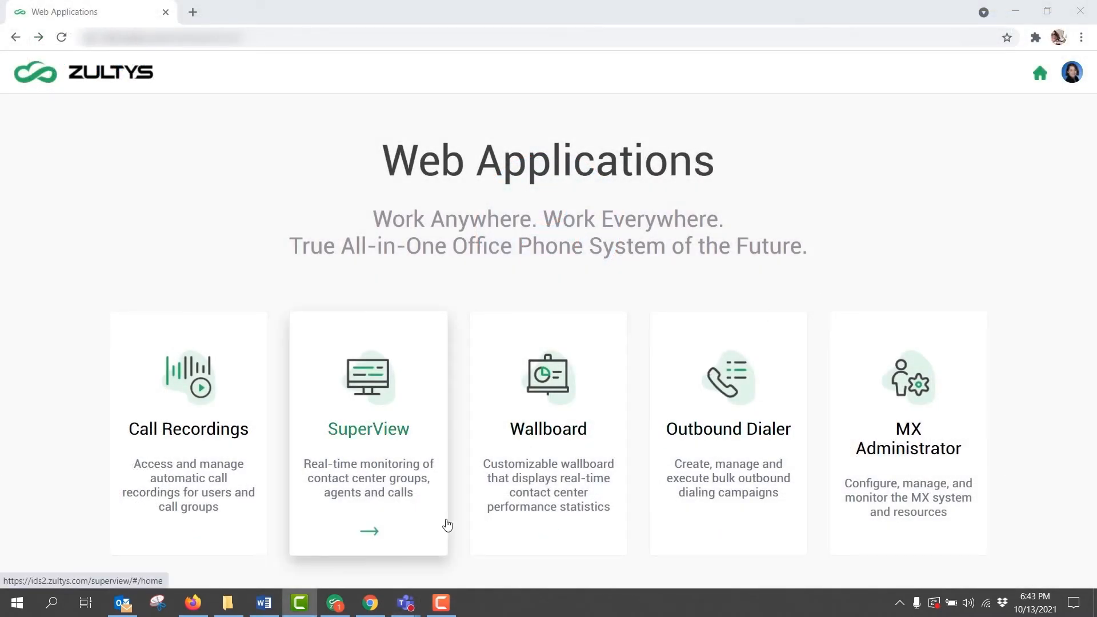
Step: Open SuperView's Sales_Demo_ICC dashboard, sort agents by Agent state, and review the connected call's actions
left_click(414, 416)
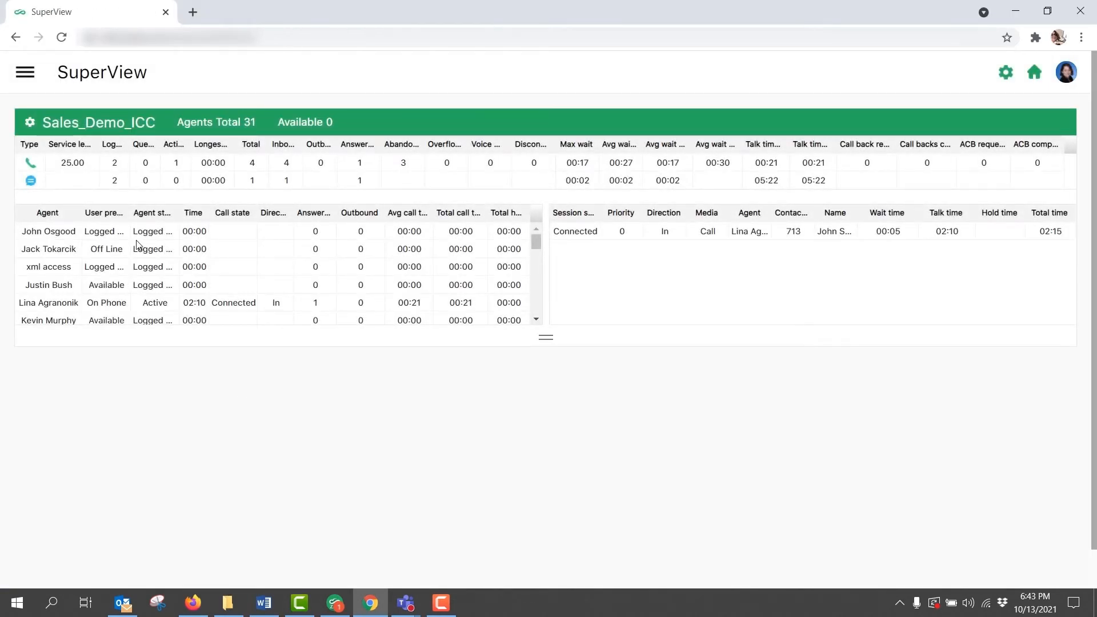
left_click(154, 217)
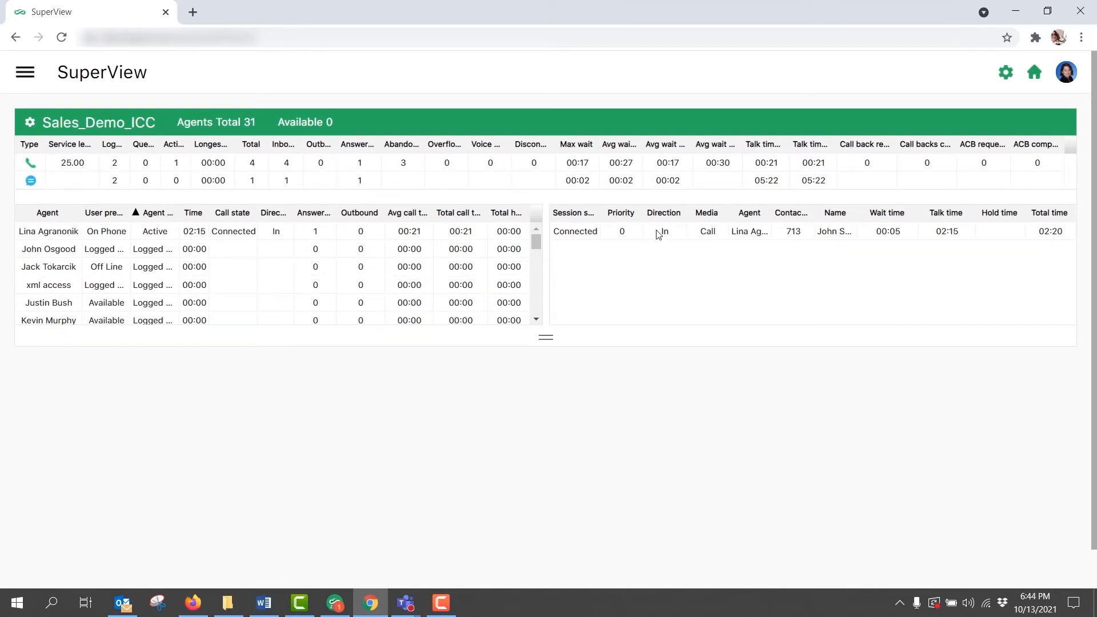
right_click(707, 238)
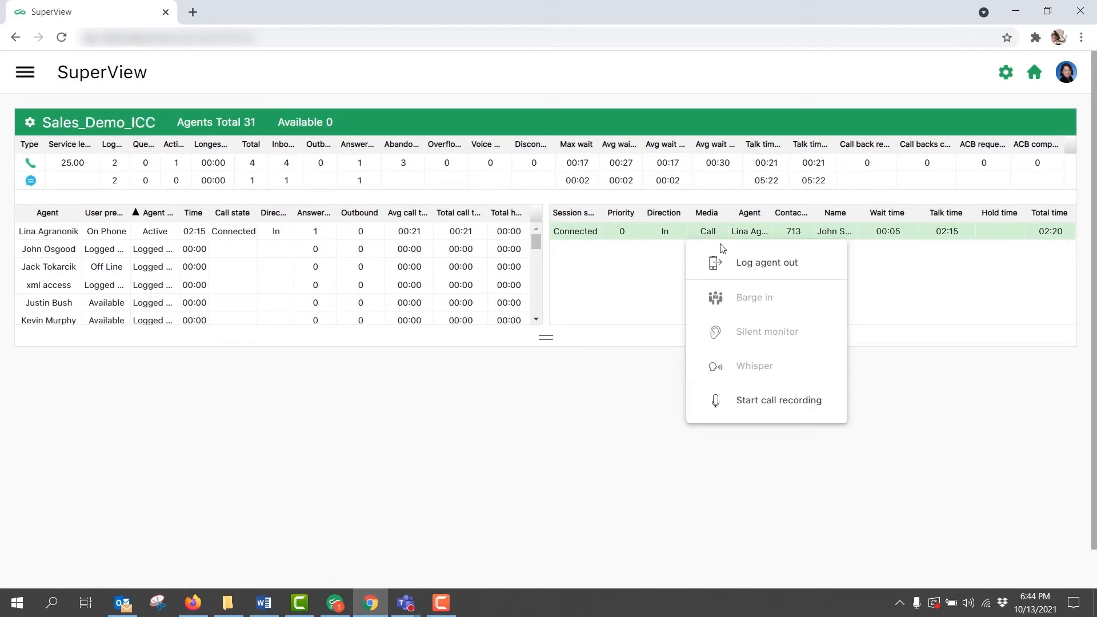
left_click(913, 301)
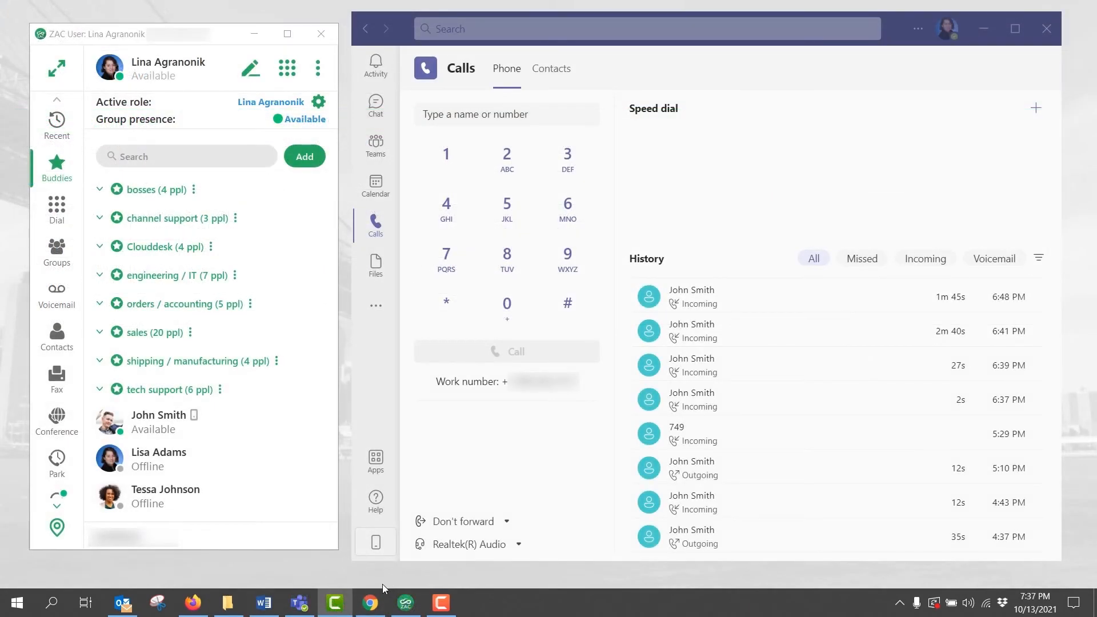
Step: On the live chat demo page, enter a visitor name and start a chat
left_click(377, 603)
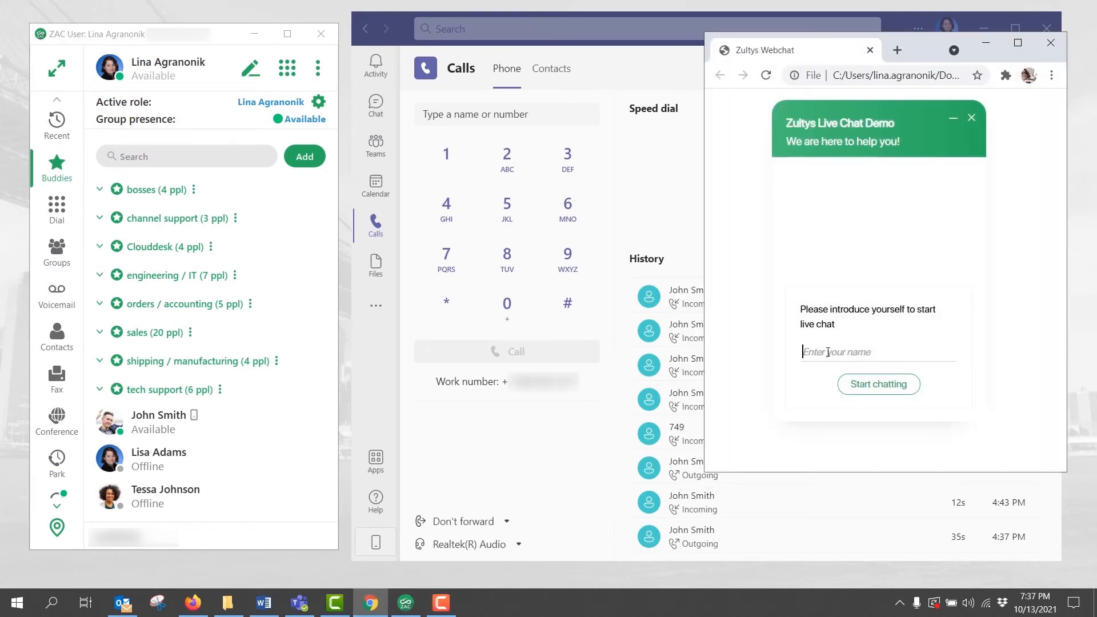
type("Kelly")
left_click(889, 386)
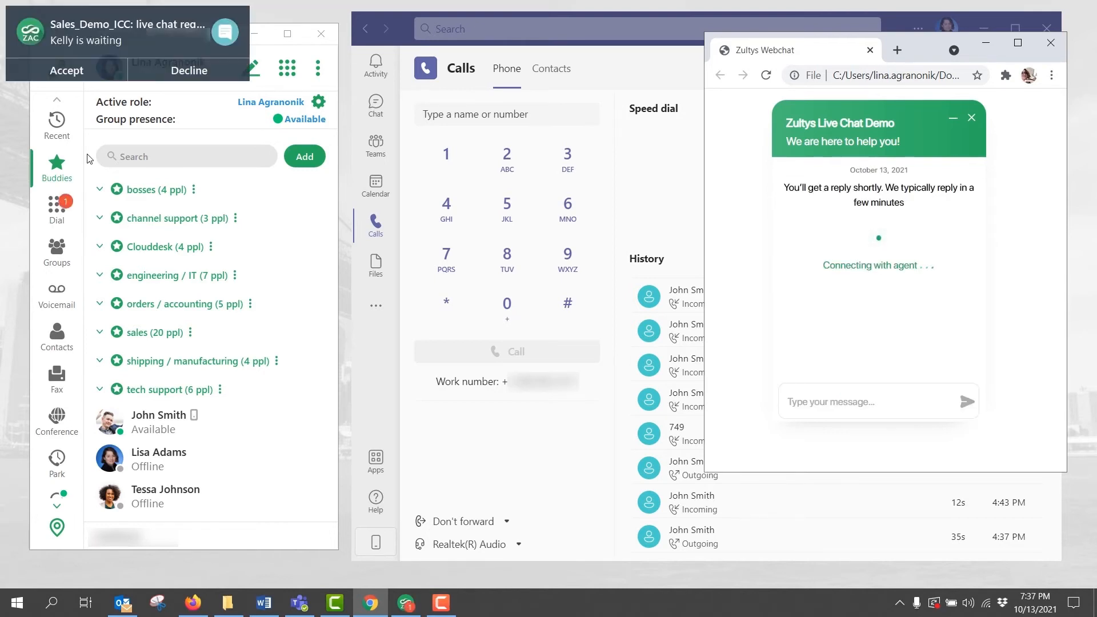
Step: Accept the waiting live chat and send the visitor a 'Hi' greeting by name
left_click(62, 71)
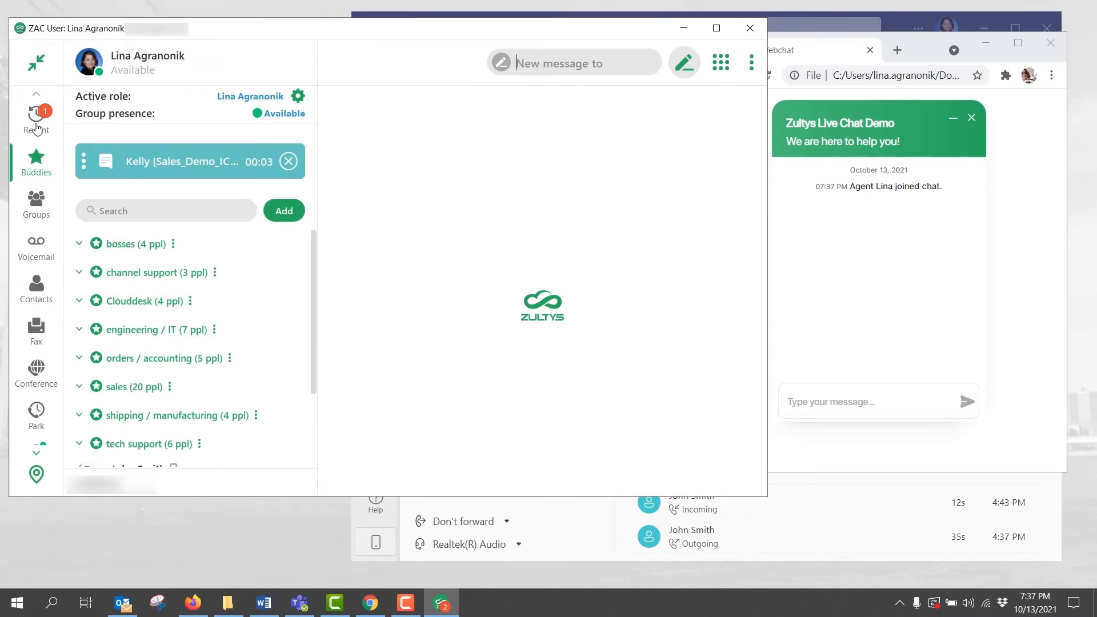
left_click(166, 161)
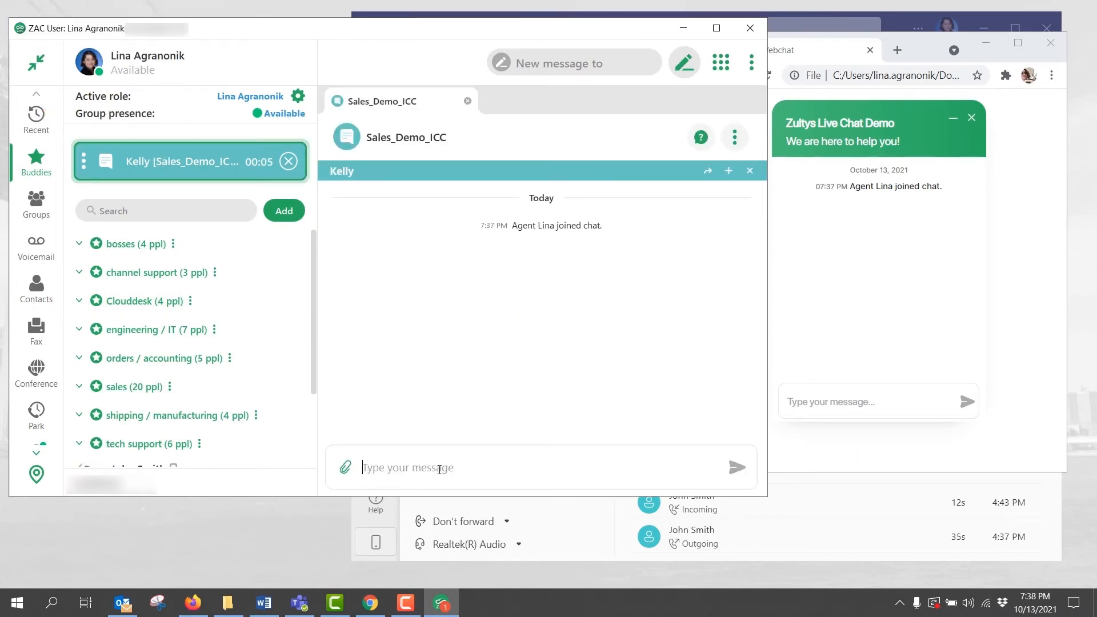
type("Hi Kelly!")
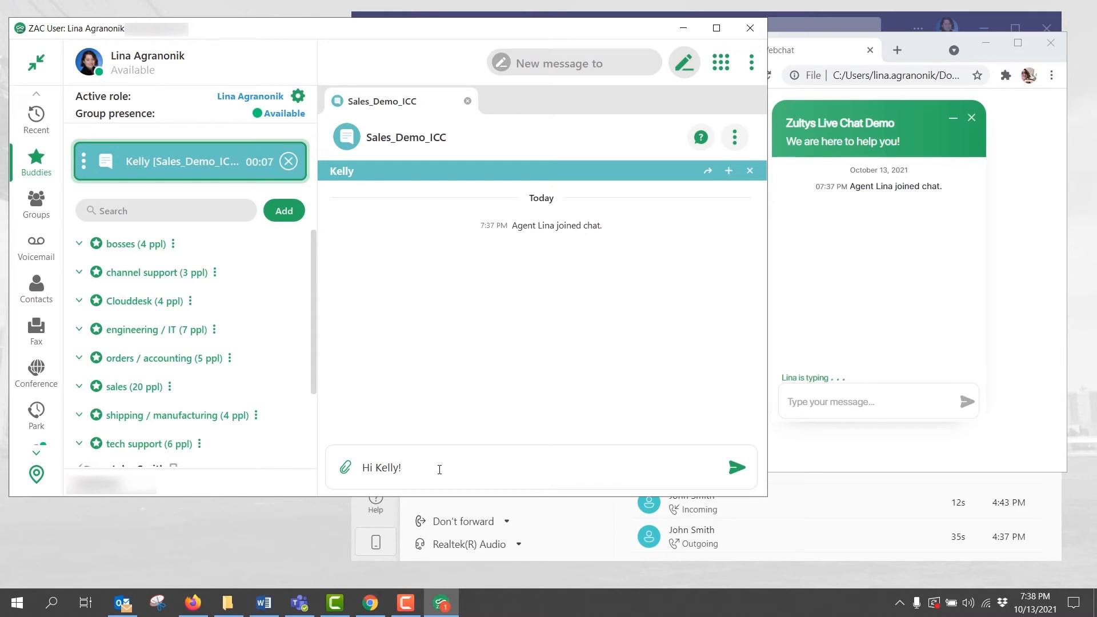
key("Return")
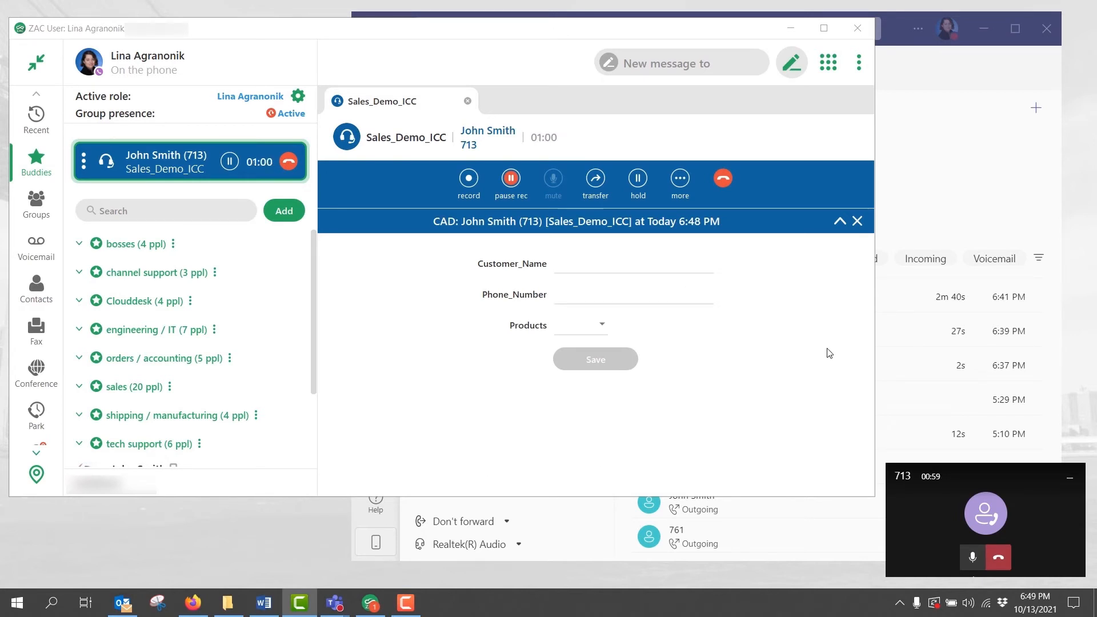
Step: Fill the CAD form with the customer's name, phone number and product ZIP4, then save it
left_click(574, 267)
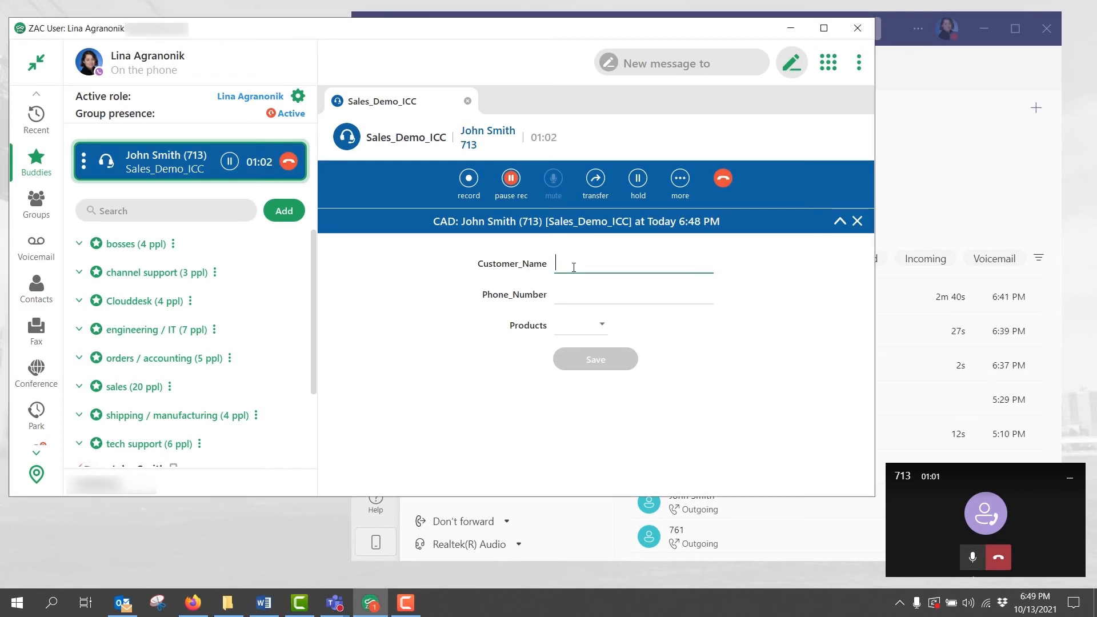
type("John ")
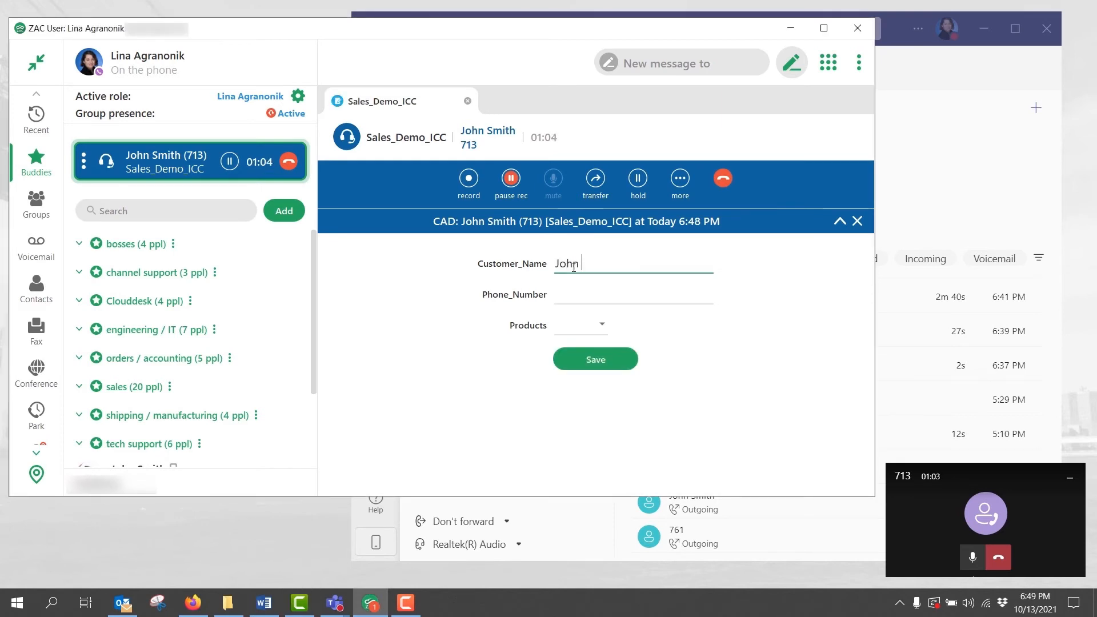
type("Smith")
key("Tab")
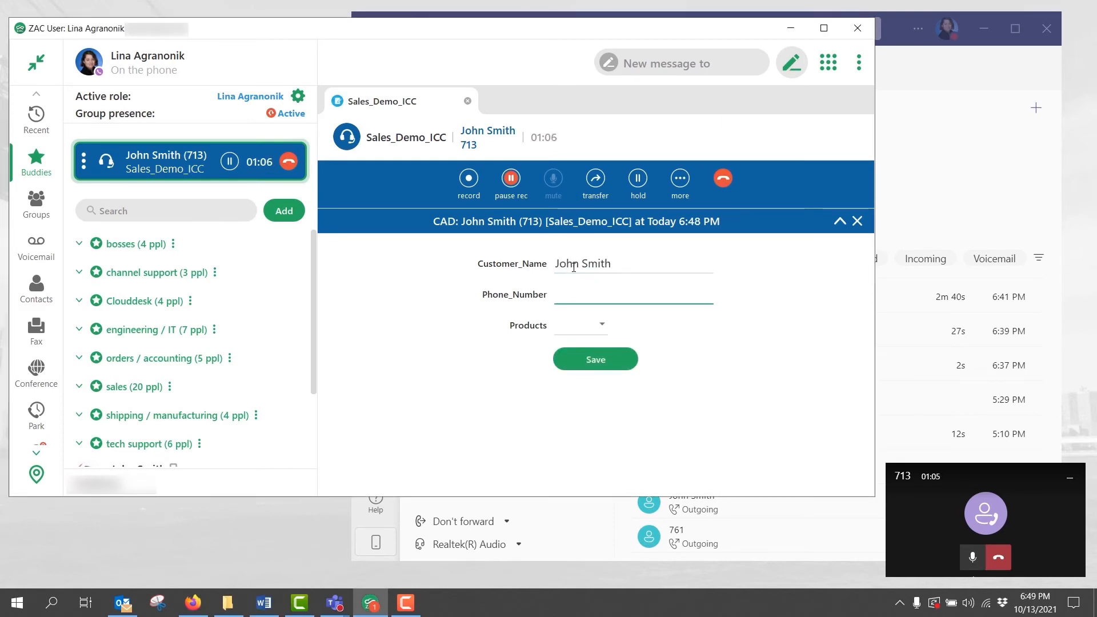
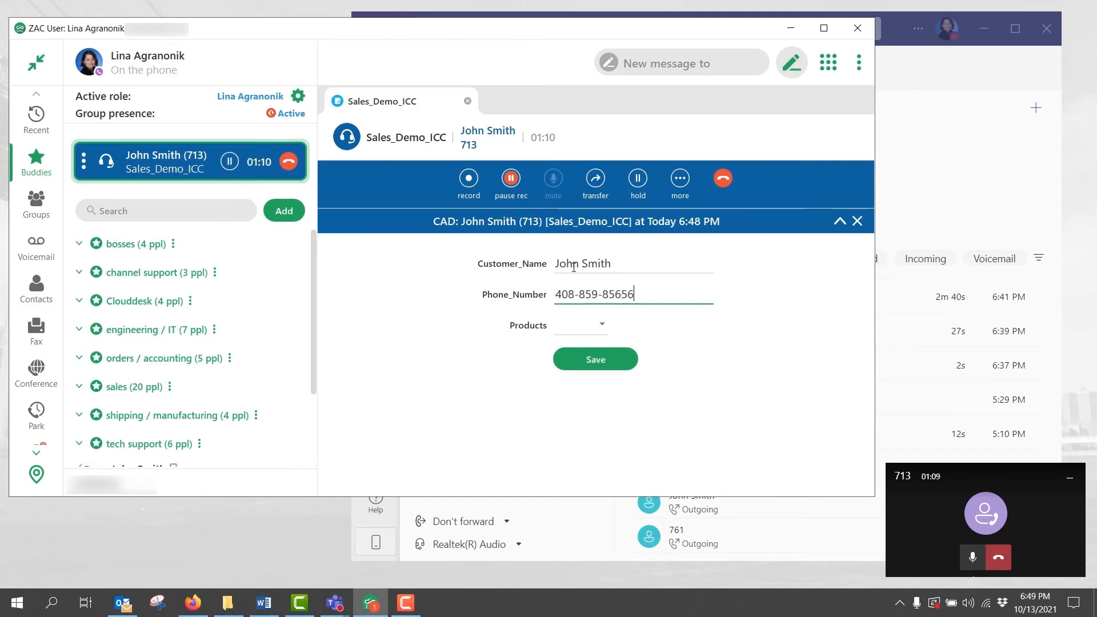
left_click(602, 323)
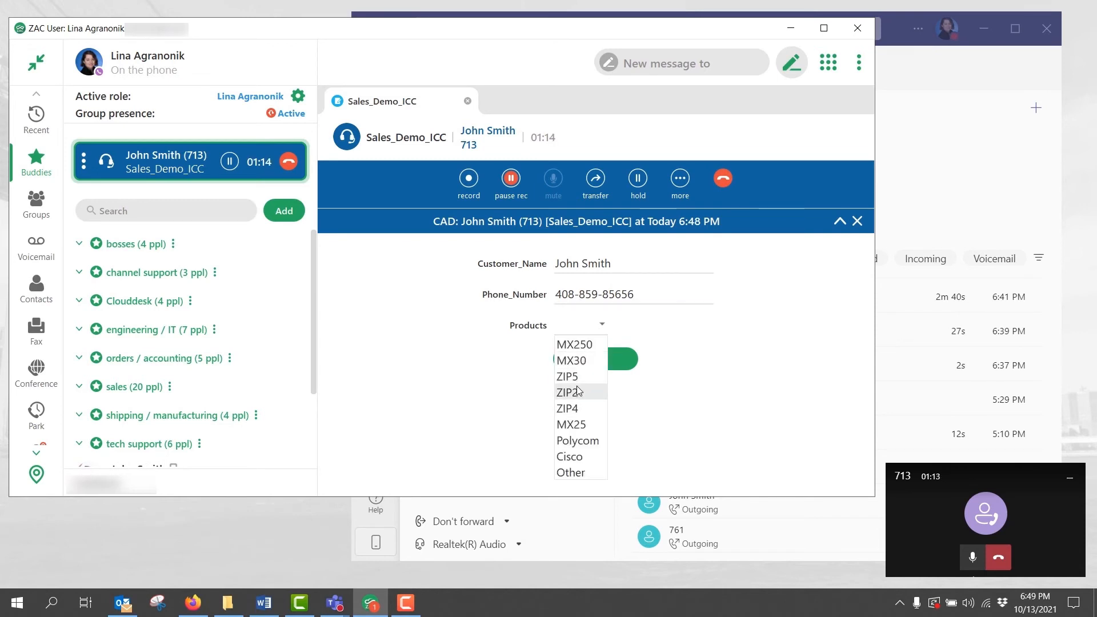
left_click(577, 409)
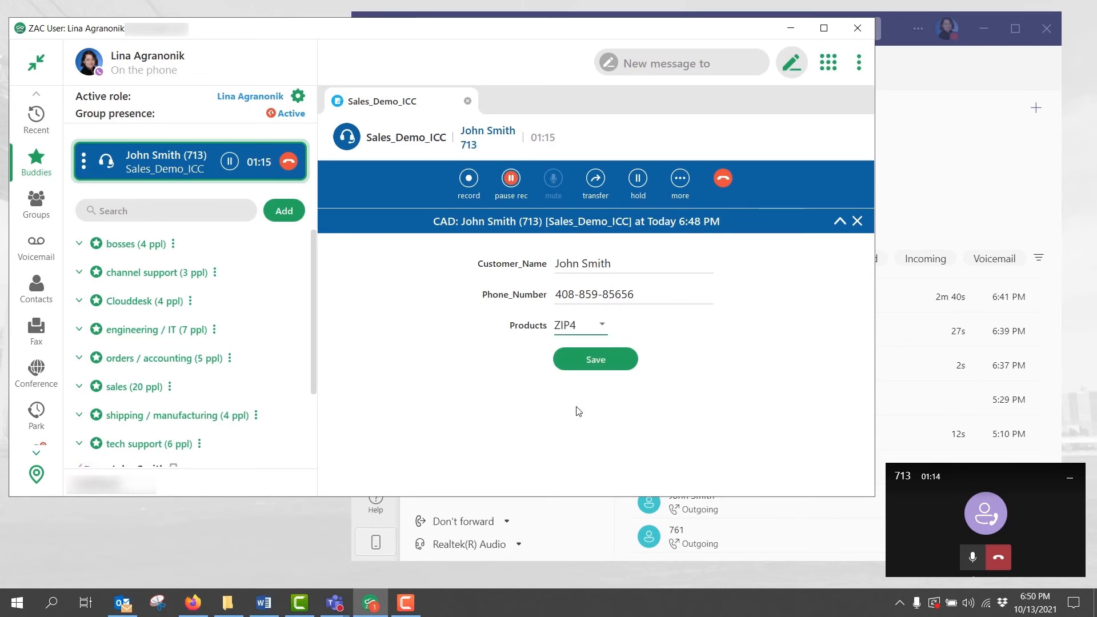
left_click(609, 362)
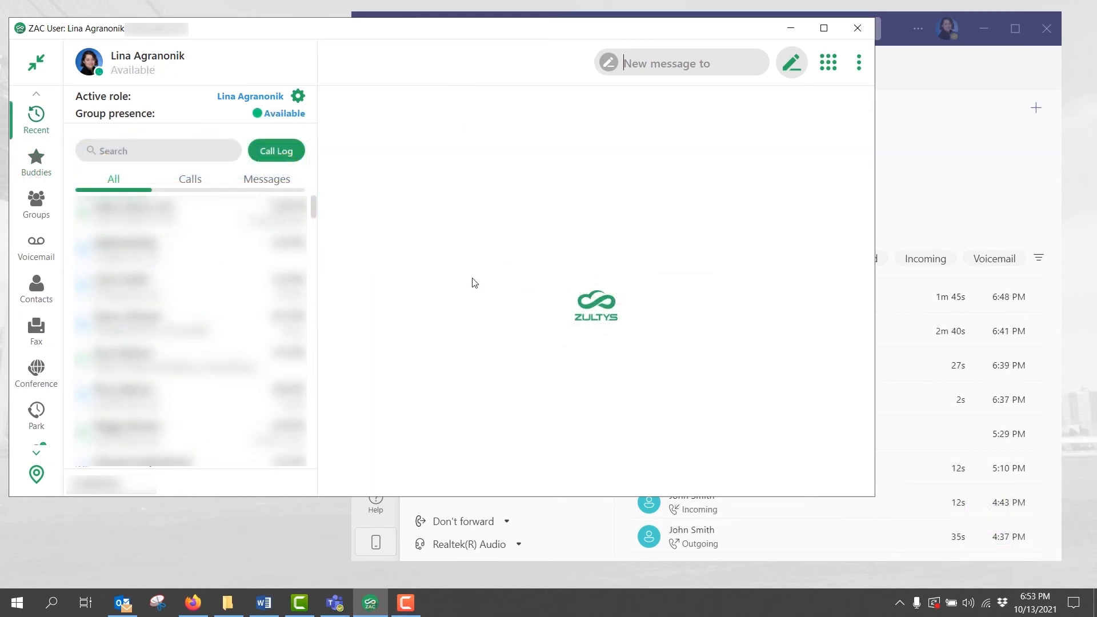
Step: Open the call log and reopen the CAD details for Today's 6:48 PM call
left_click(279, 162)
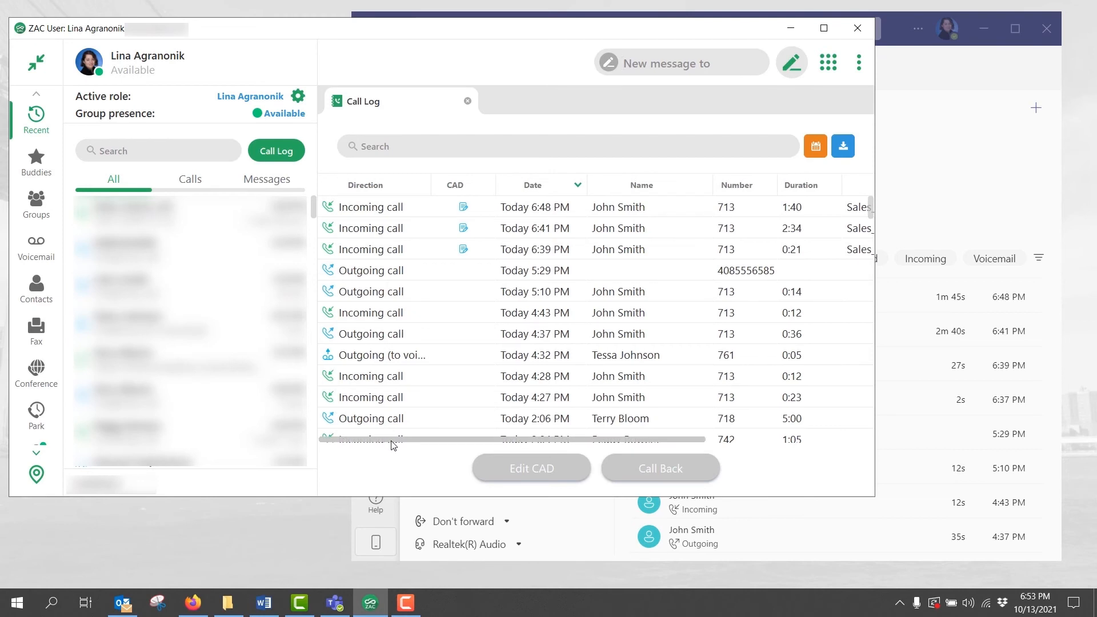
left_click_drag(392, 445, 368, 448)
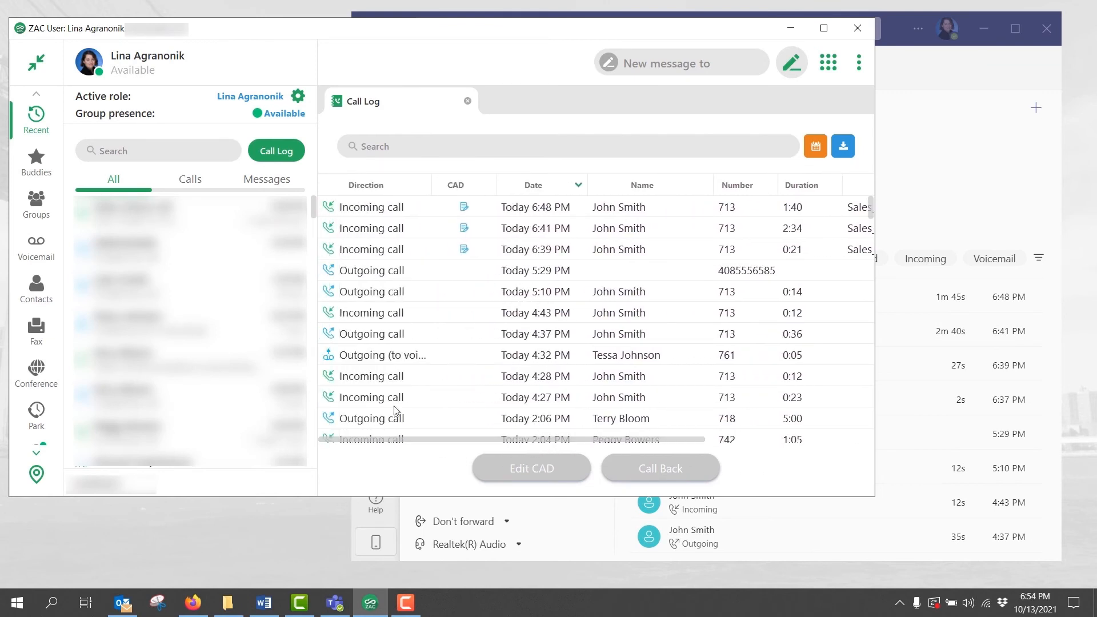
left_click(464, 209)
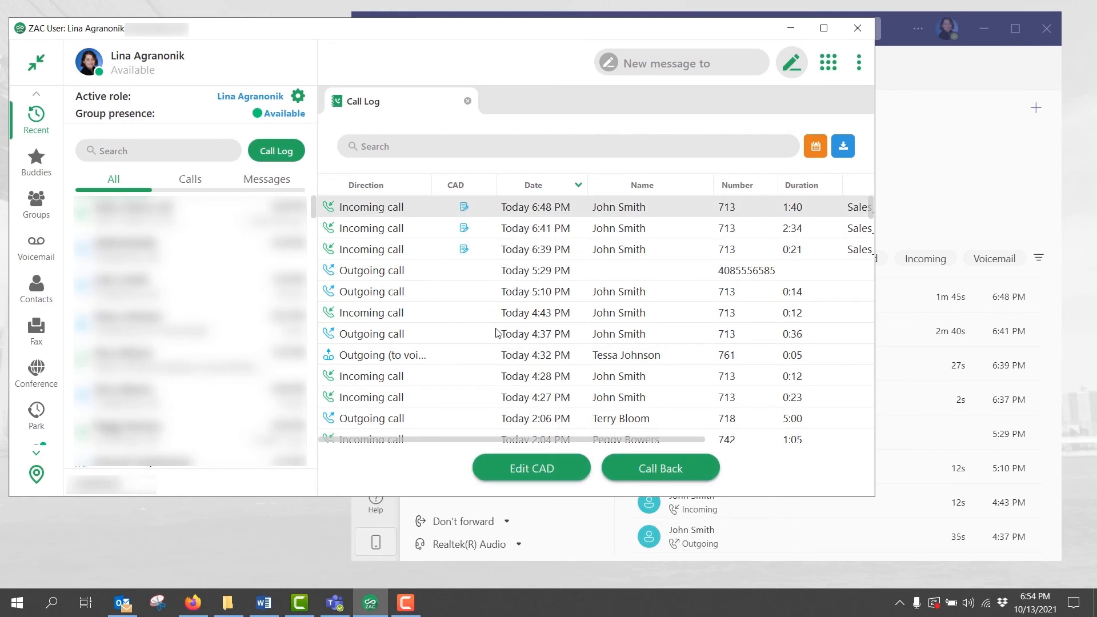
left_click(520, 467)
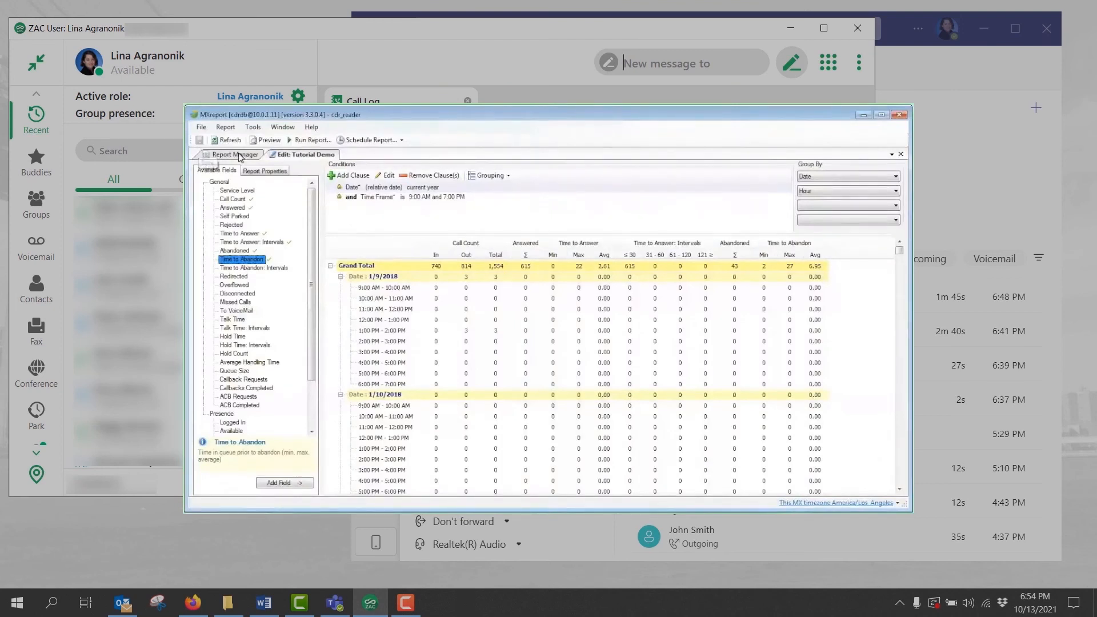
Step: Show the report's properties and select 'Tutorial Demo' in the Report Title
left_click(272, 173)
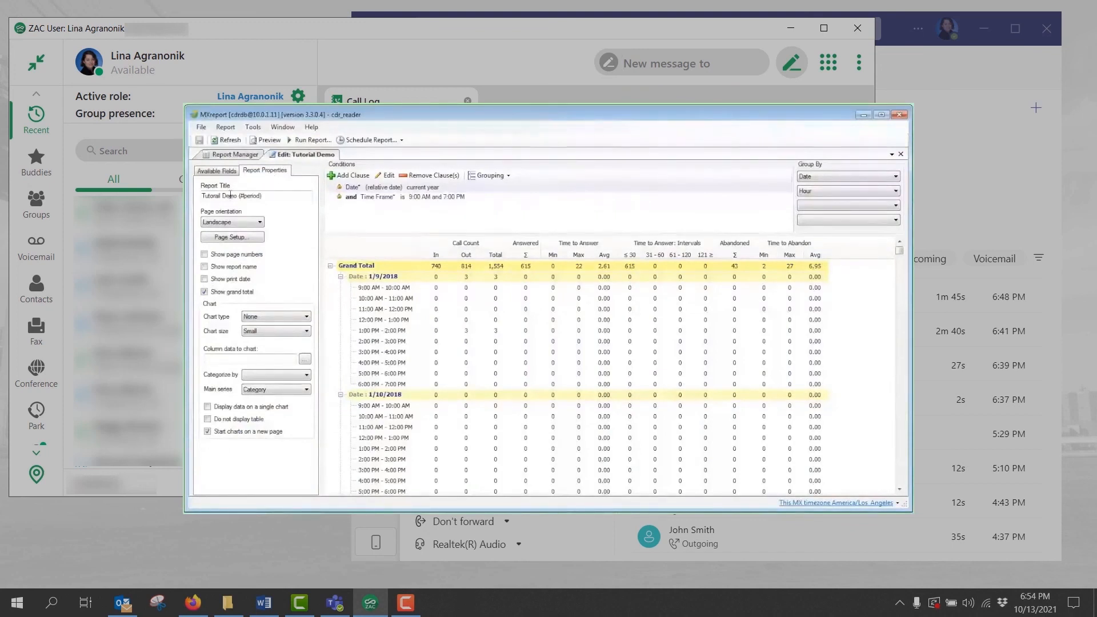
left_click_drag(239, 195, 201, 196)
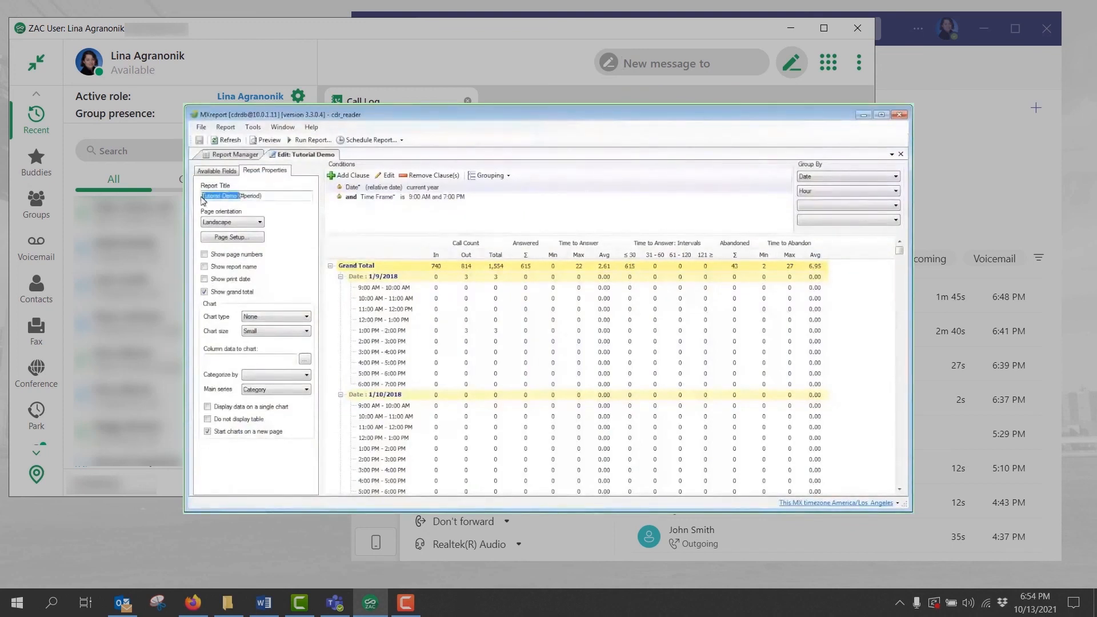